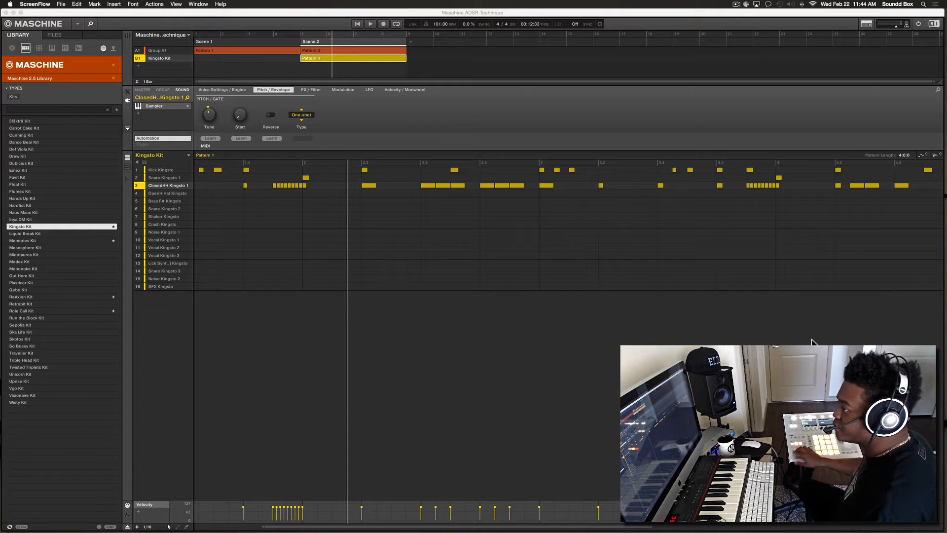
# - Play back Scene 2 and duplicate it with its patterns as a new scene directly after it
pyautogui.press('space')
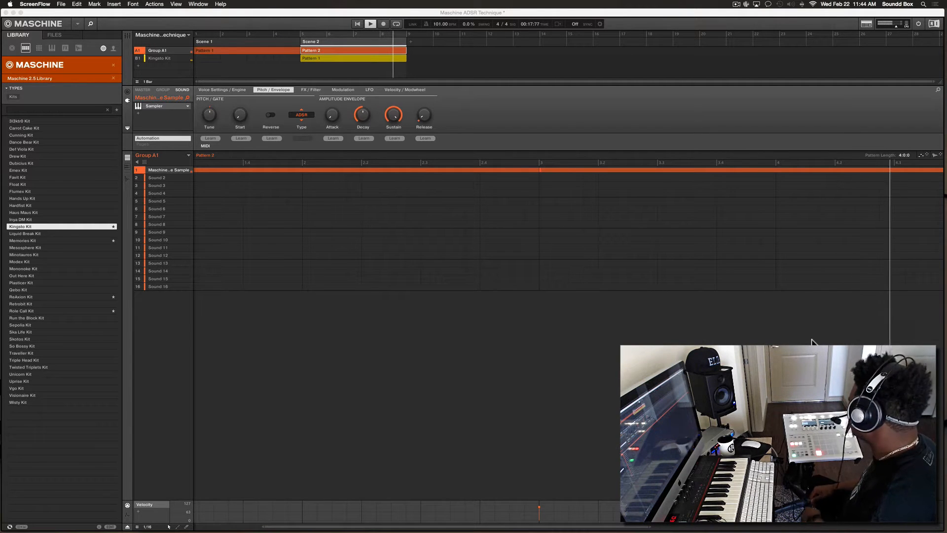
pyautogui.press('space')
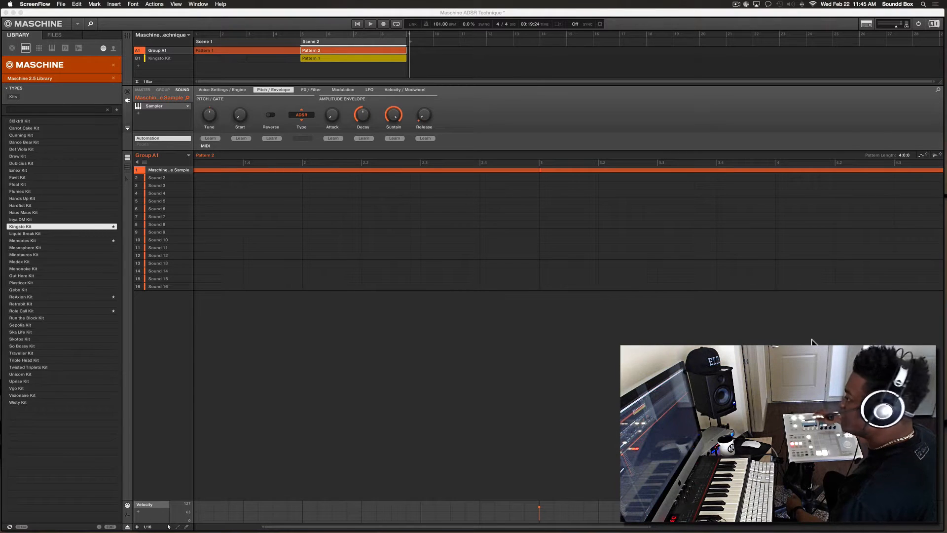
pyautogui.press('super+d')
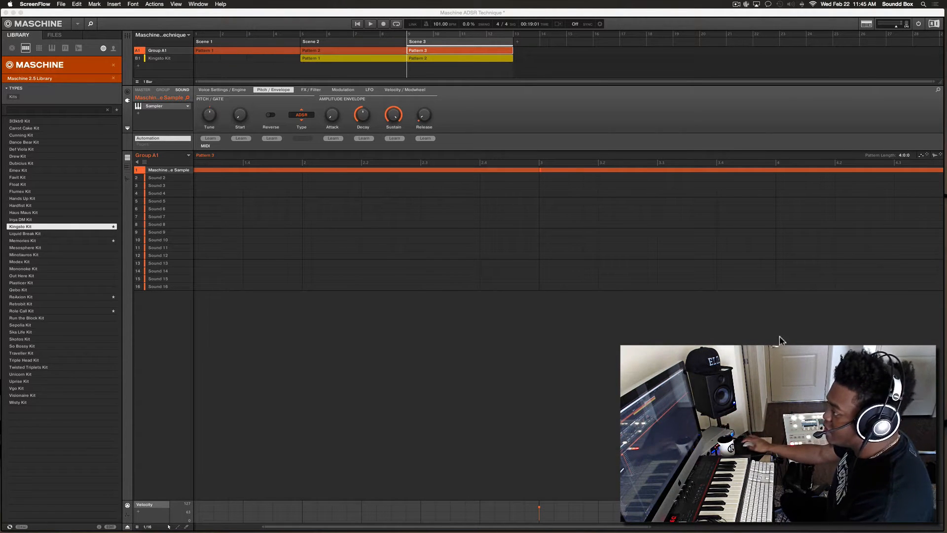
# - Rename Scene 2 as Drop
pyautogui.click(434, 56)
pyautogui.click(373, 58)
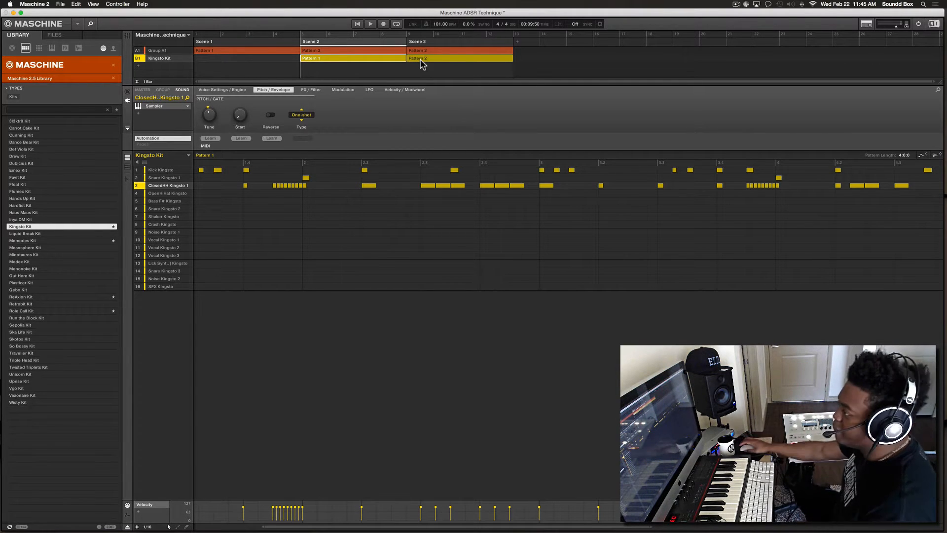
pyautogui.click(310, 43)
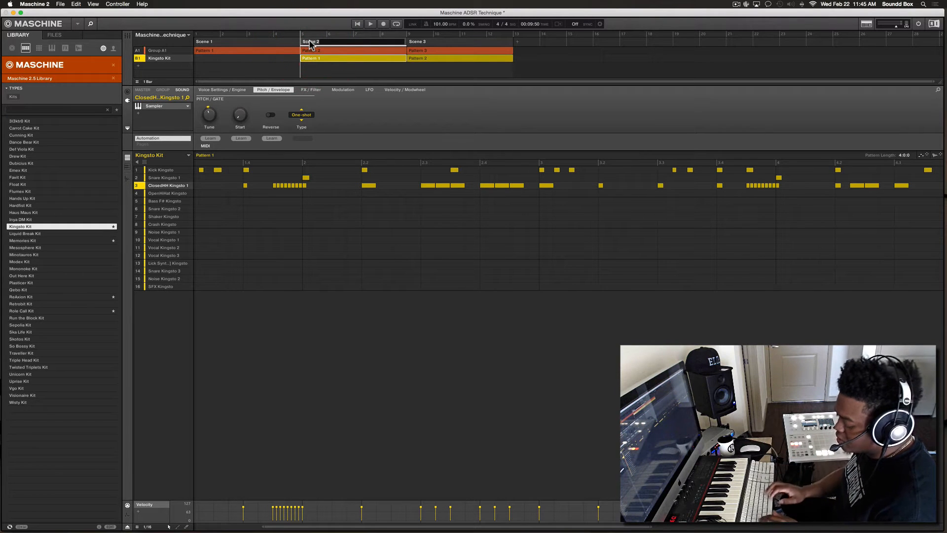
pyautogui.write('Drop')
pyautogui.press('Return')
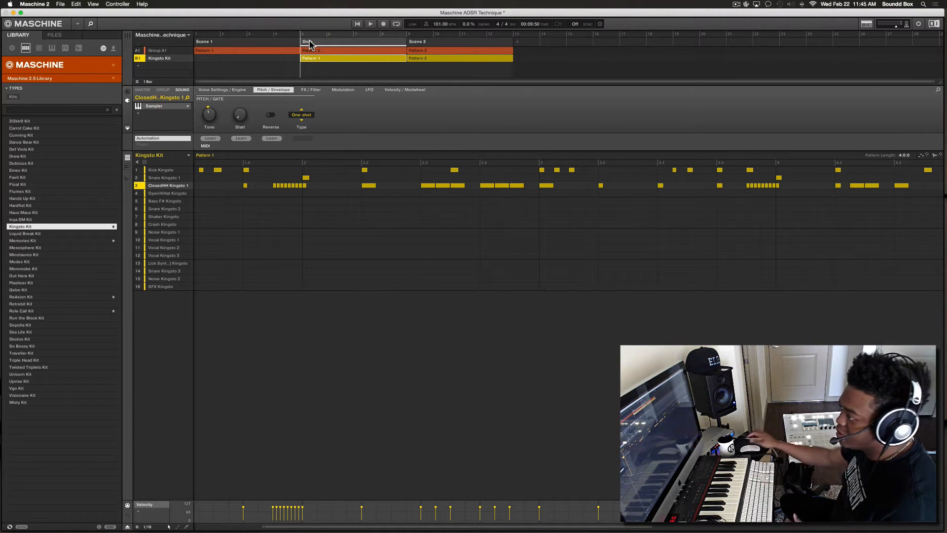
# - Rename the Group A1 and Kingsto Kit patterns in the Drop scene as Drop
pyautogui.click(317, 51)
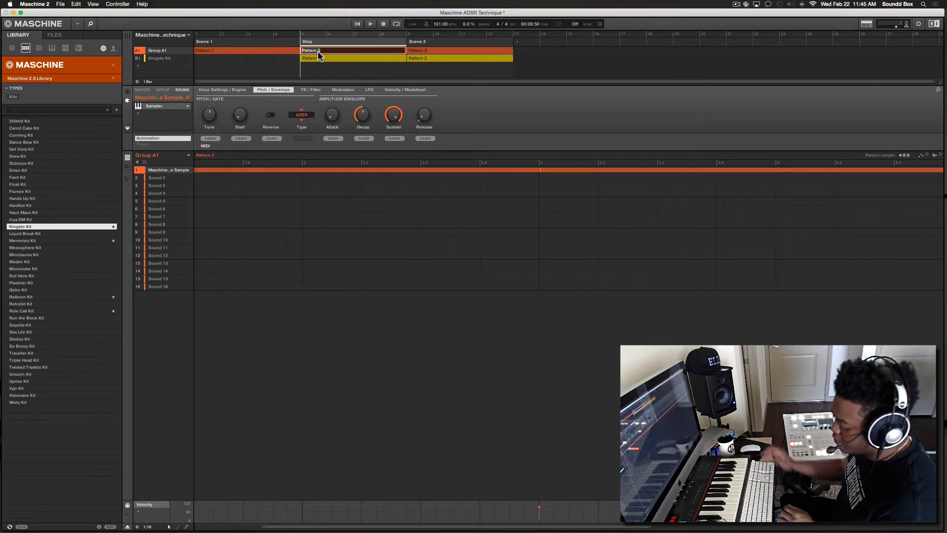
pyautogui.write('Drop')
pyautogui.press('Return')
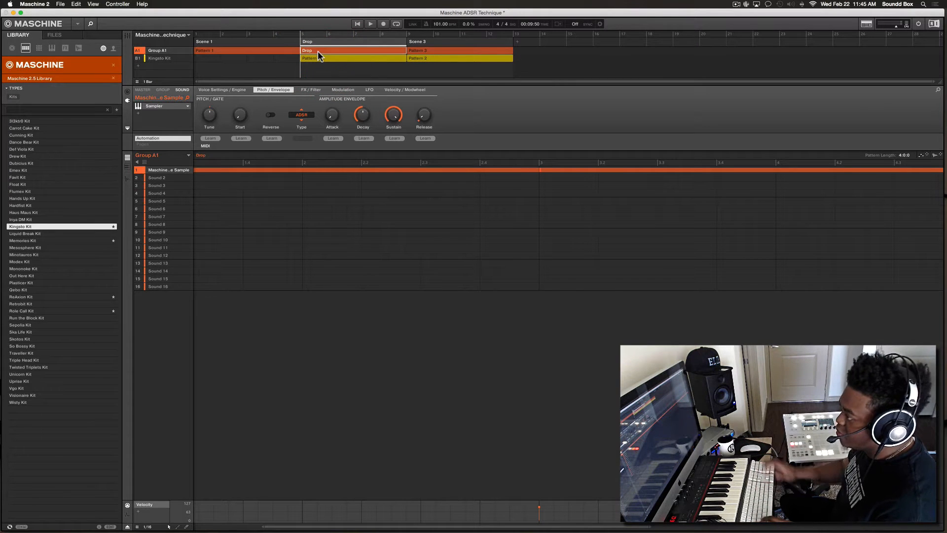
pyautogui.click(318, 59)
pyautogui.write('Drop')
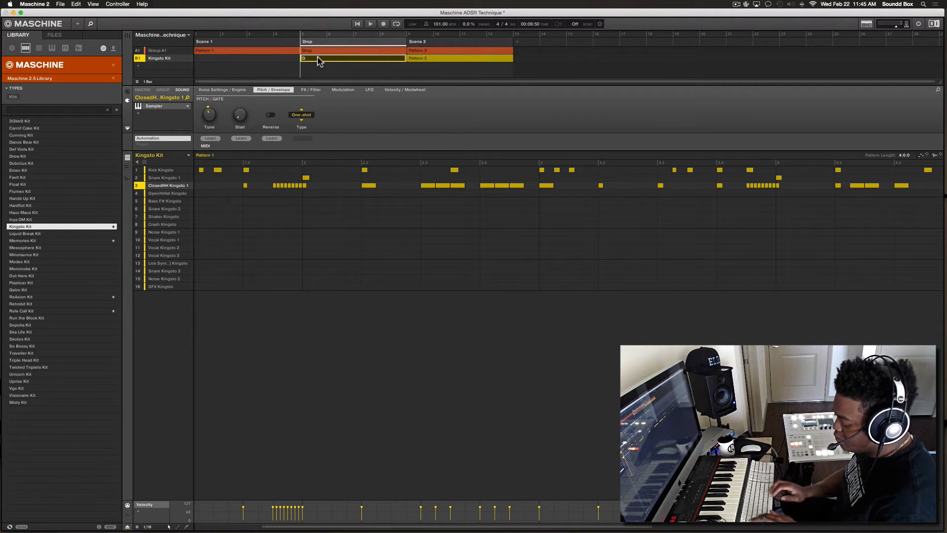
pyautogui.press('Return')
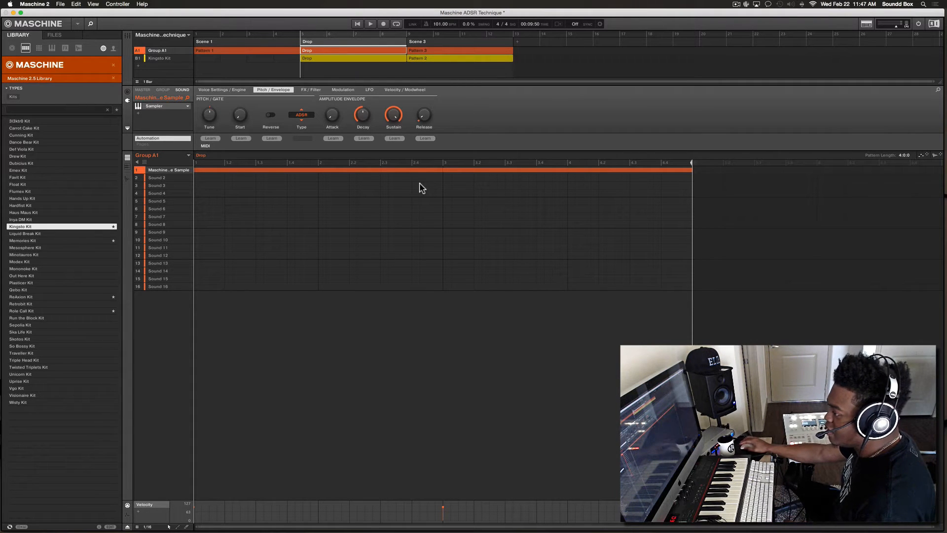
# - Delete and re-record the two sample notes in Group A1's Drop pattern, and shorten the second note to end at bar 4
pyautogui.doubleClick(402, 169)
pyautogui.doubleClick(493, 170)
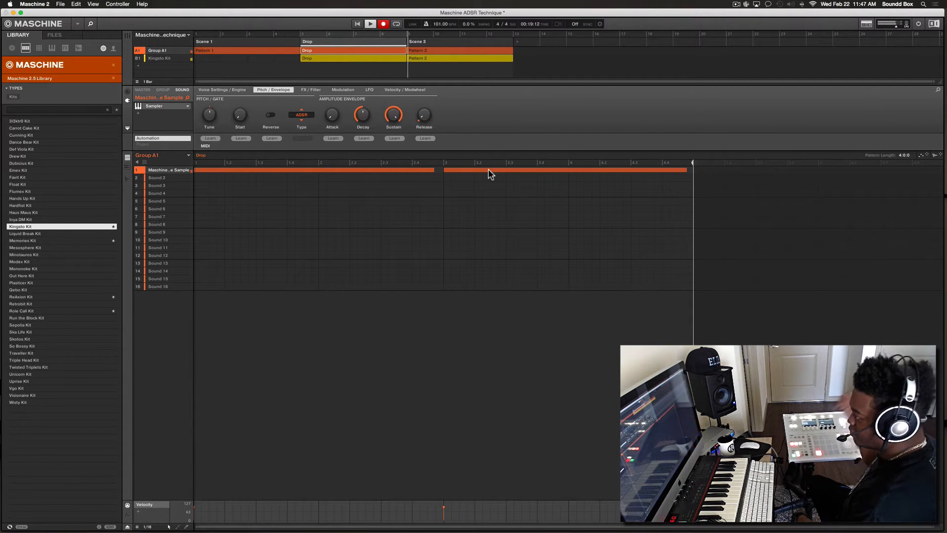
pyautogui.press('space')
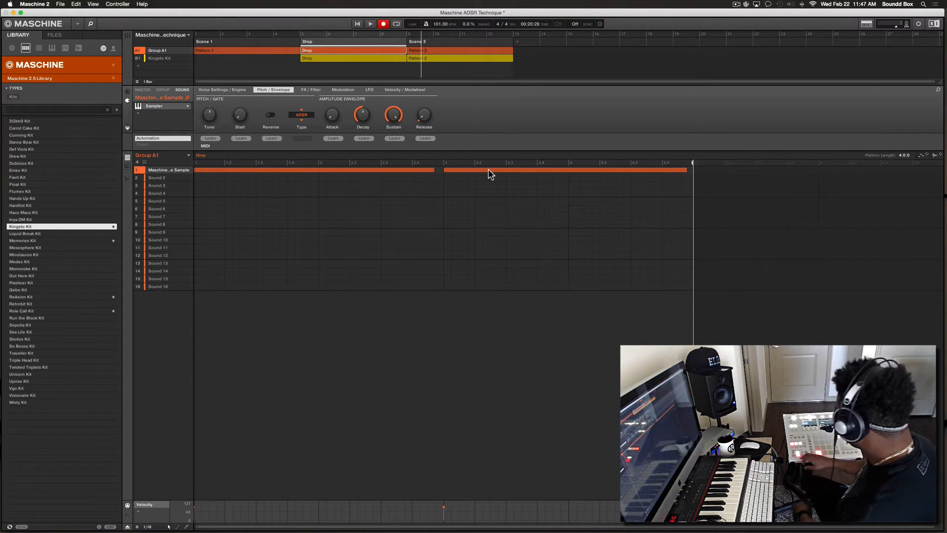
pyautogui.click(682, 169)
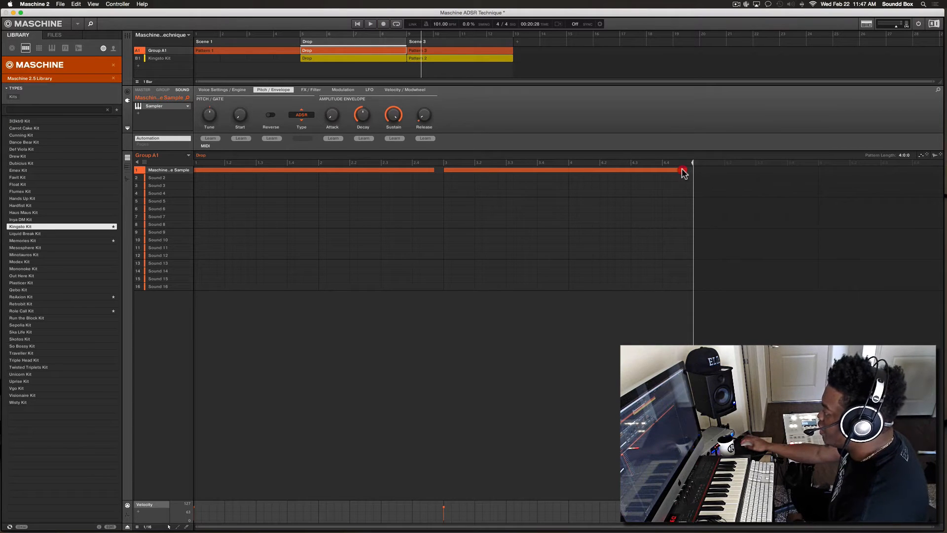
pyautogui.moveTo(682, 169); pyautogui.dragTo(569, 171)
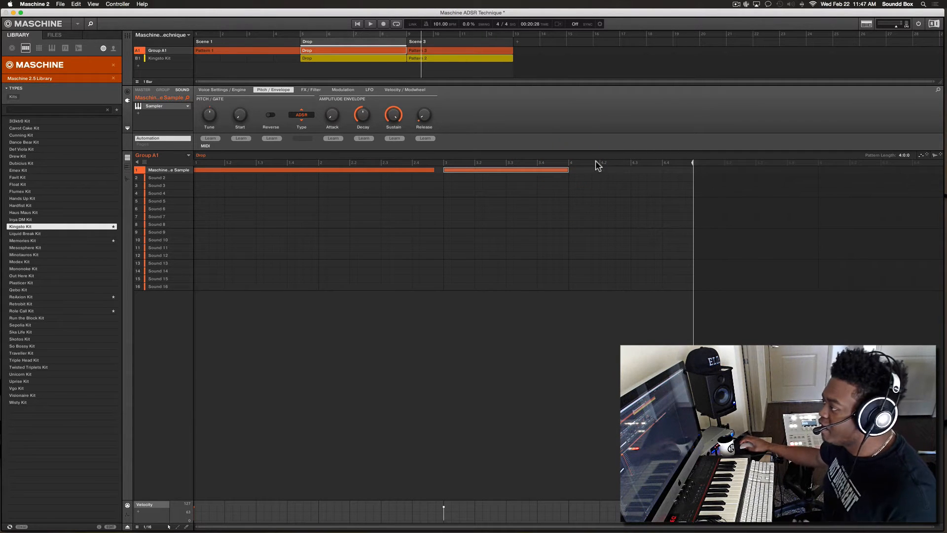
# - Delete all drum notes in bar 4 of the Kingsto Kit's Drop pattern
pyautogui.click(395, 60)
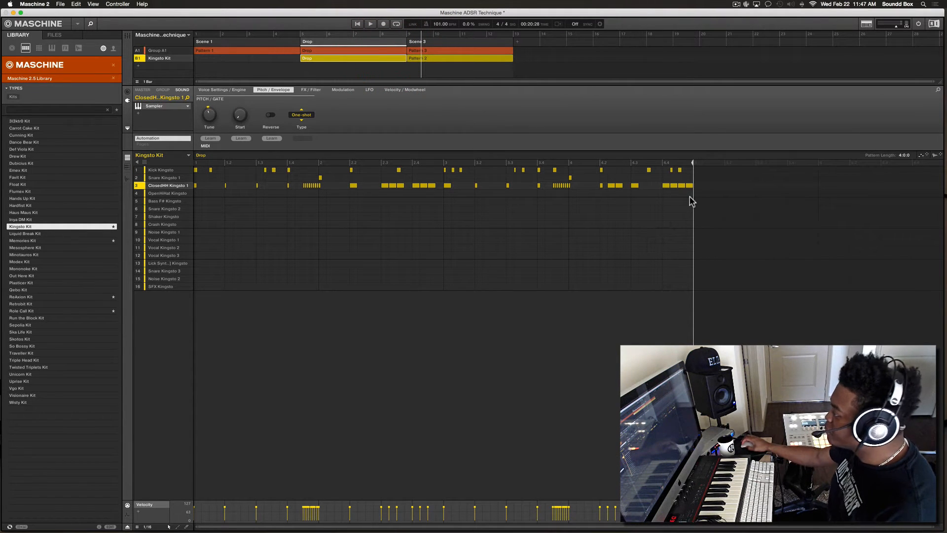
pyautogui.moveTo(691, 196); pyautogui.dragTo(570, 164)
pyautogui.press('Delete')
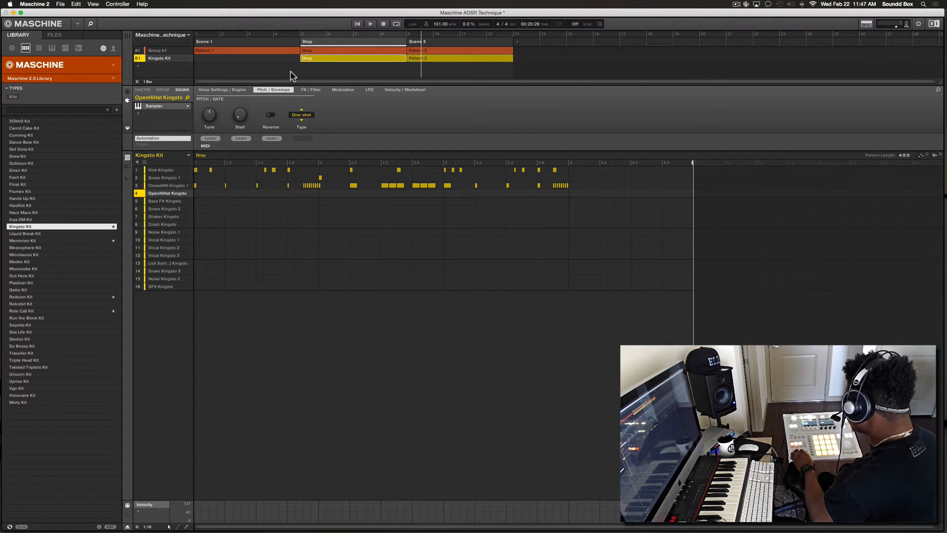
# - Play the arrangement from bar 7 through the end of the Drop scene with looping off
pyautogui.press('l')
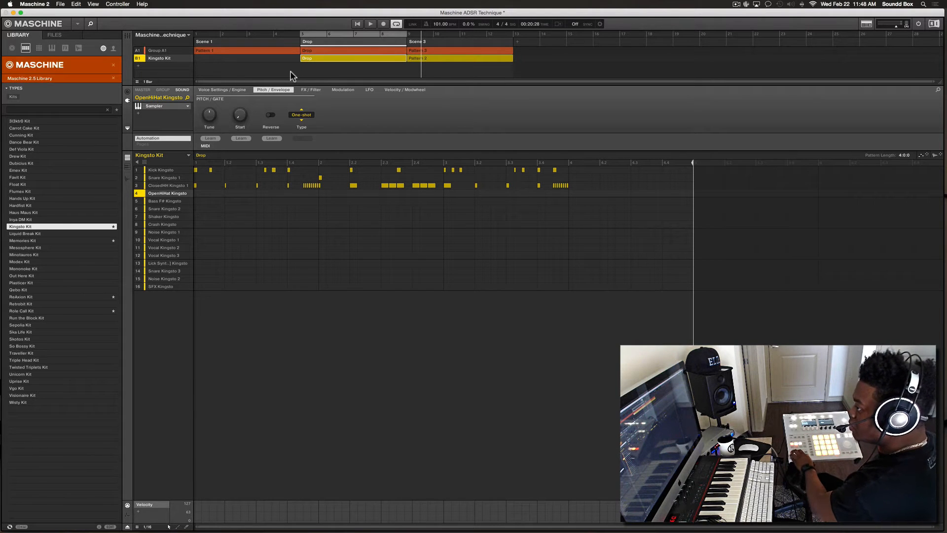
pyautogui.press('l')
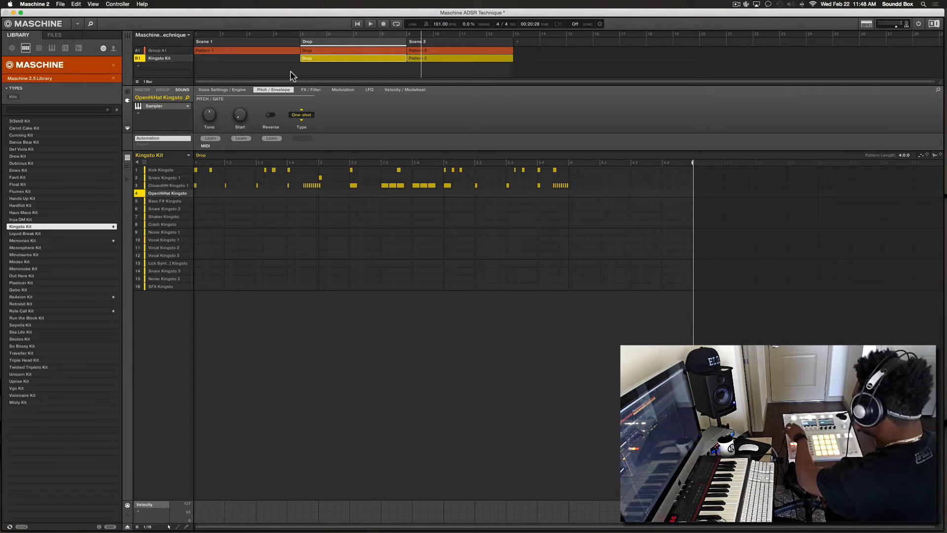
pyautogui.press('Left')
pyautogui.press('Left')
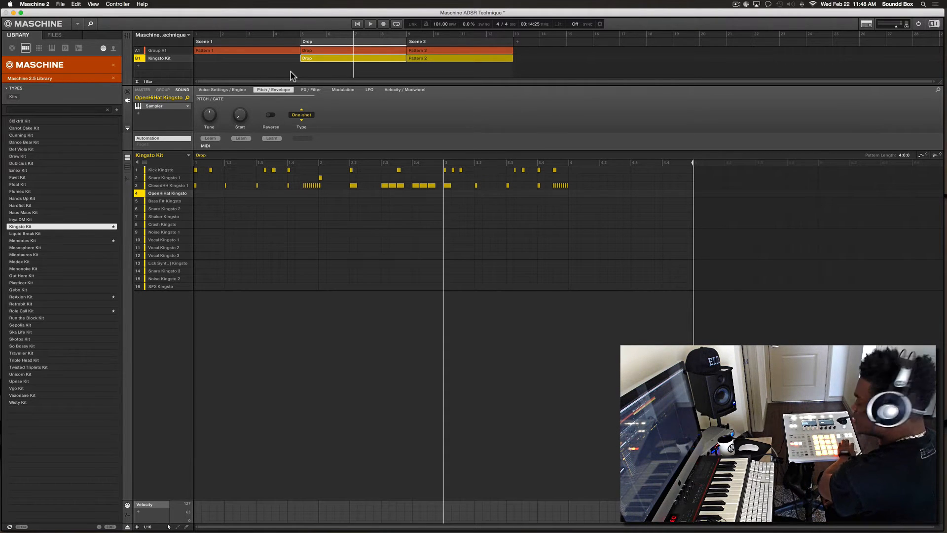
pyautogui.press('space')
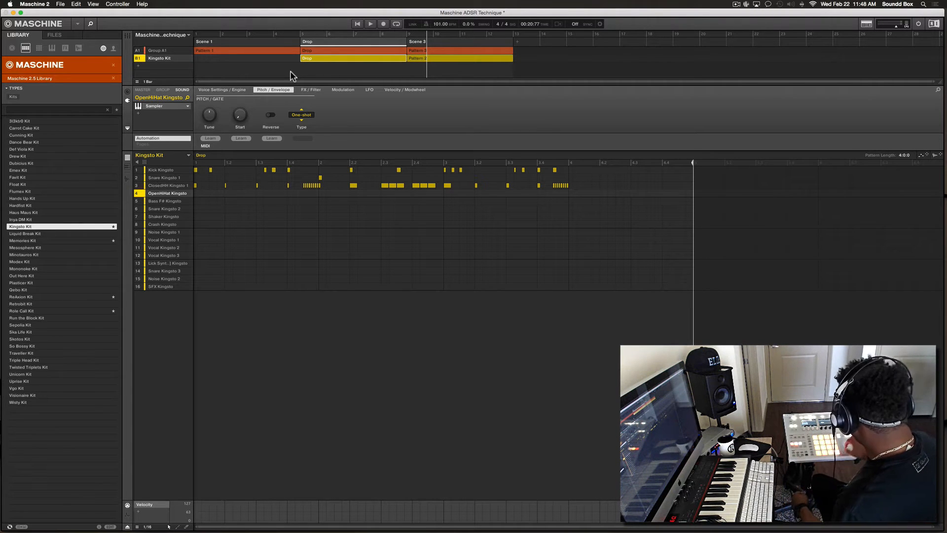
# - Undo the drum note deletion and delete only the Kingsto Kit notes from beat 4.3 to the pattern's end
pyautogui.press('super+z')
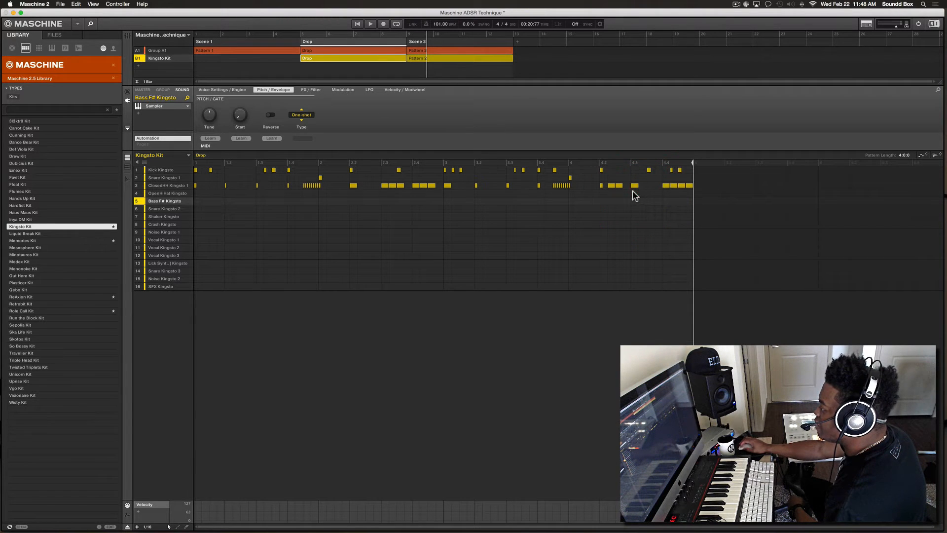
pyautogui.moveTo(633, 198); pyautogui.dragTo(691, 166)
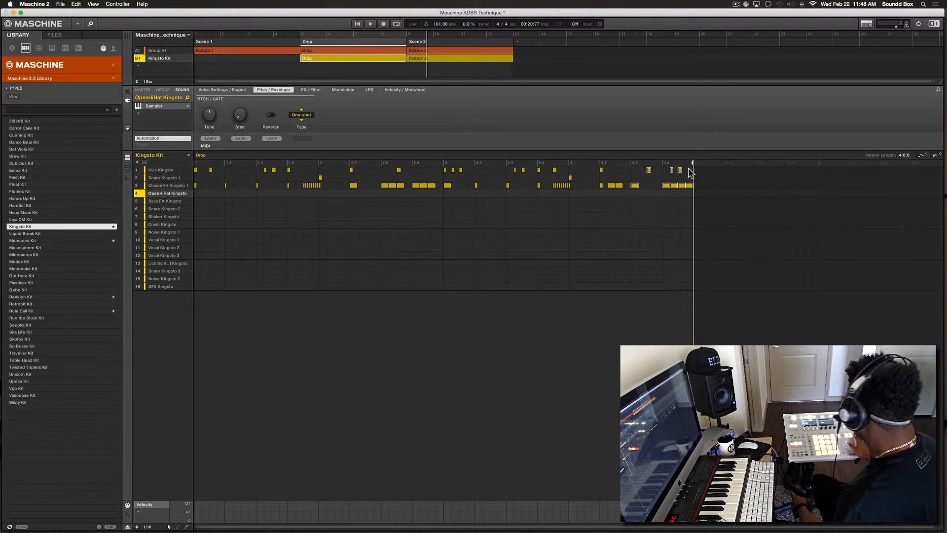
pyautogui.press('Delete')
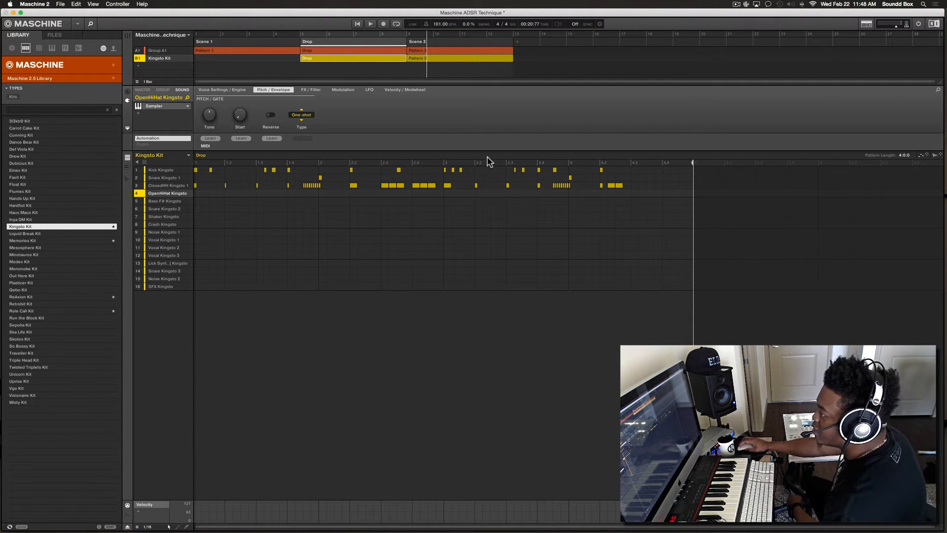
# - Extend the second sample note in Group A1's Drop pattern to end at beat 4.3
pyautogui.click(399, 51)
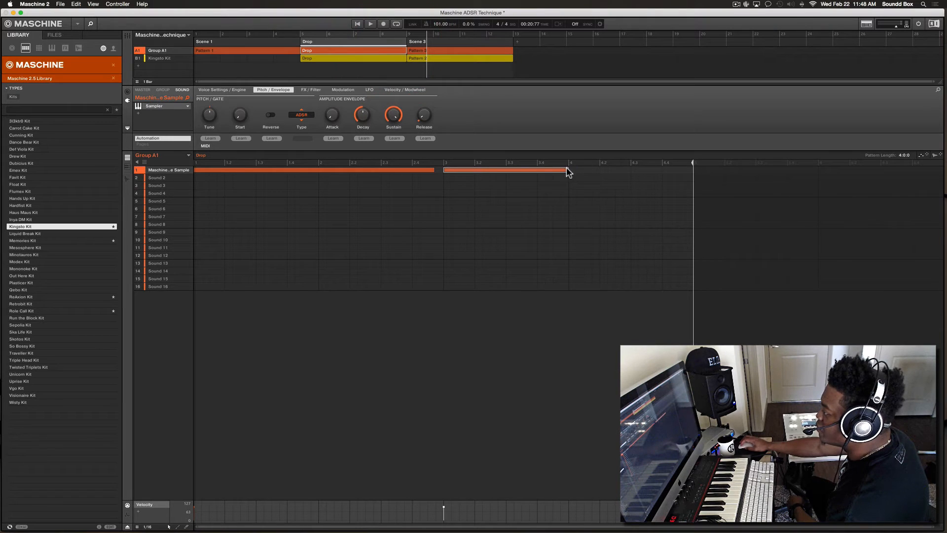
pyautogui.moveTo(570, 173); pyautogui.dragTo(631, 174)
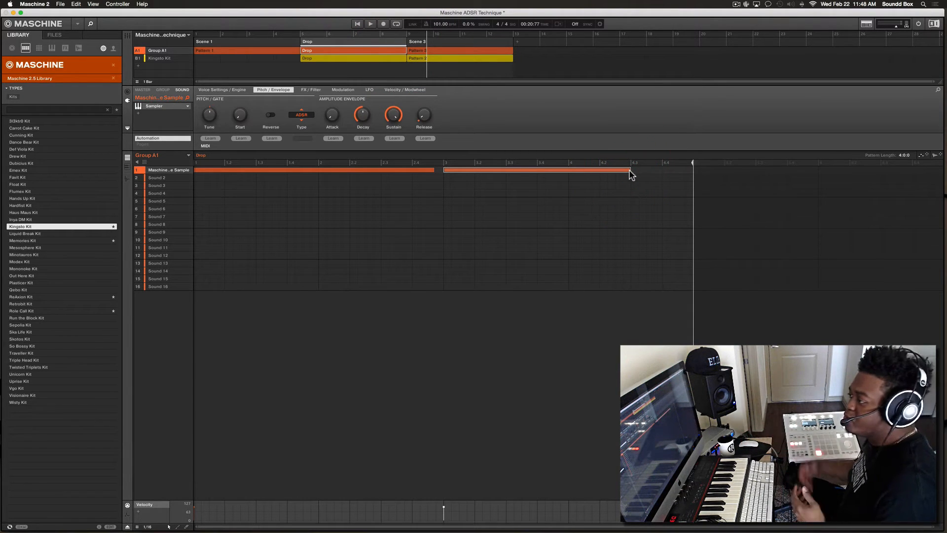
# - Select Scene 3, enable looping over it and restart playback at the loop's start
pyautogui.click(448, 59)
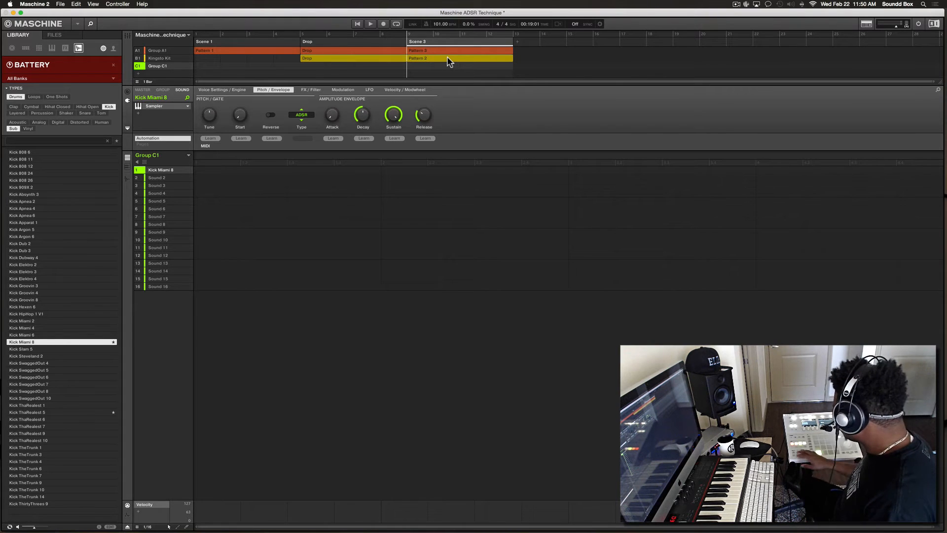
pyautogui.press('space')
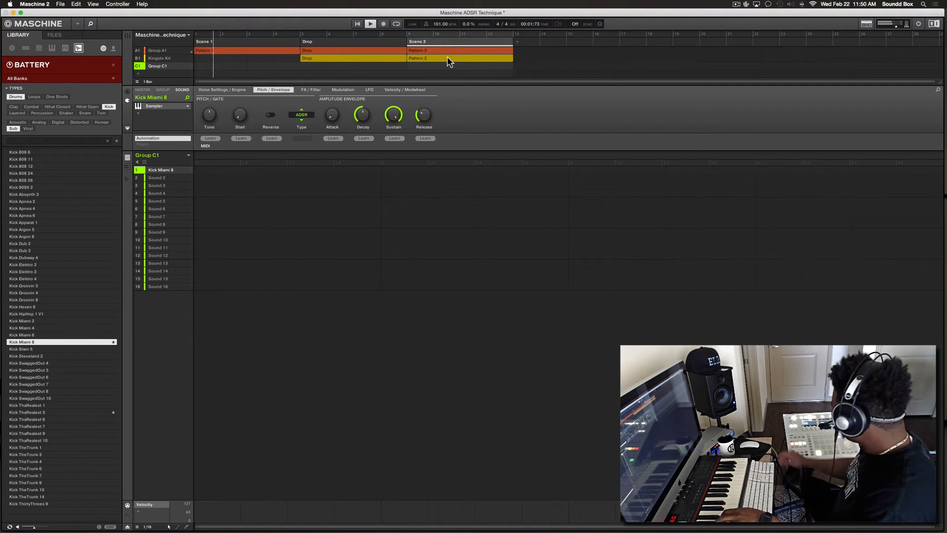
pyautogui.press('l')
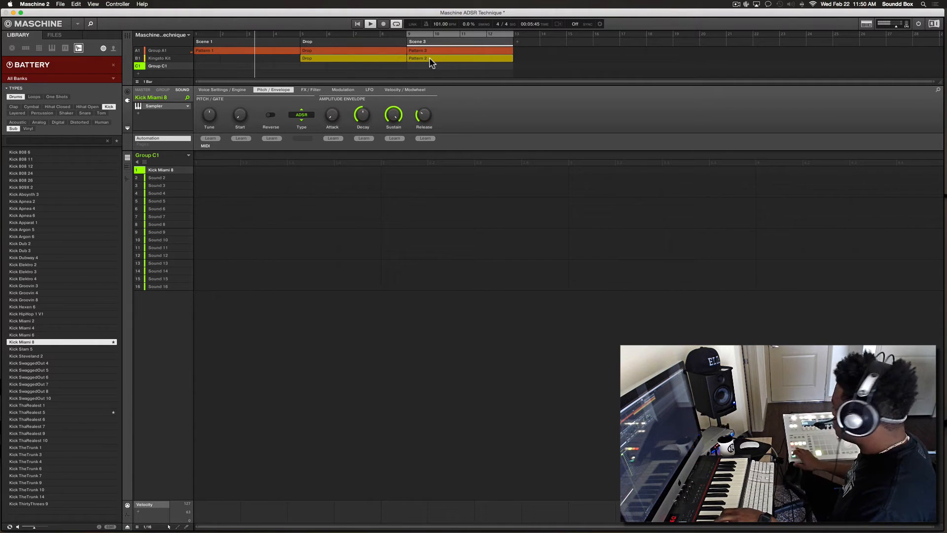
pyautogui.hotkey('shift', 'space')
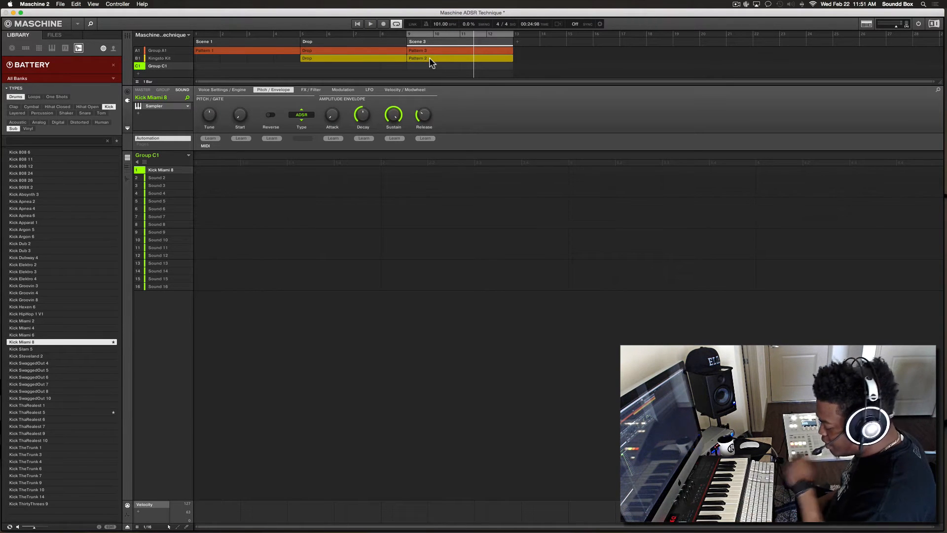
# - Record a two-bar Kick Miami 8 pattern for Group C1 in Scene 3 and play the arrangement with looping off
pyautogui.press('super+r')
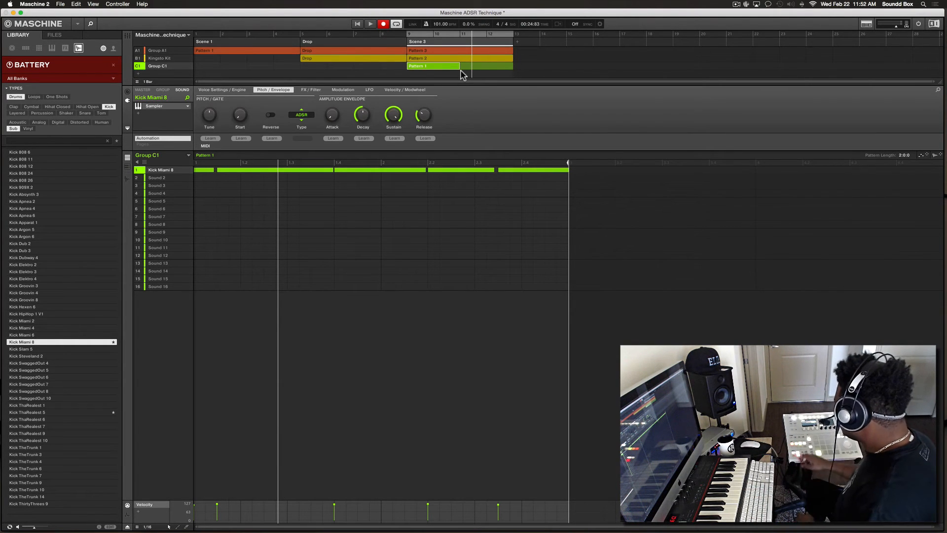
pyautogui.press('r')
pyautogui.press('space')
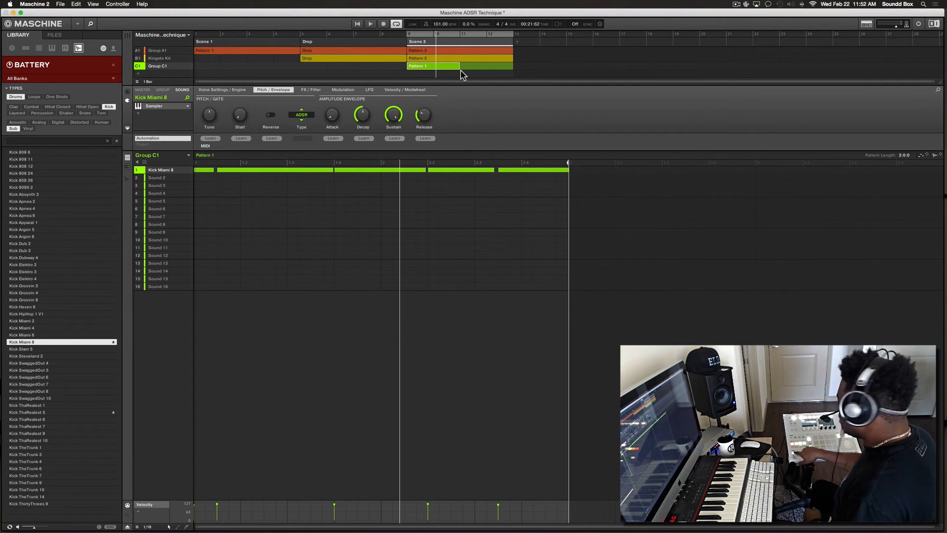
pyautogui.press('l')
pyautogui.press('space')
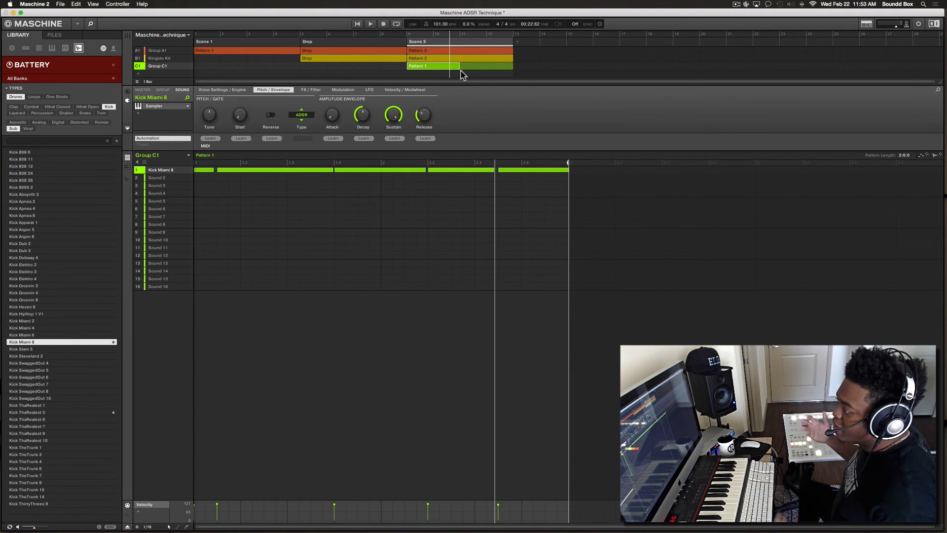
# - Extend the second sample note in Group A1's Drop pattern to the end of the pattern
pyautogui.click(380, 48)
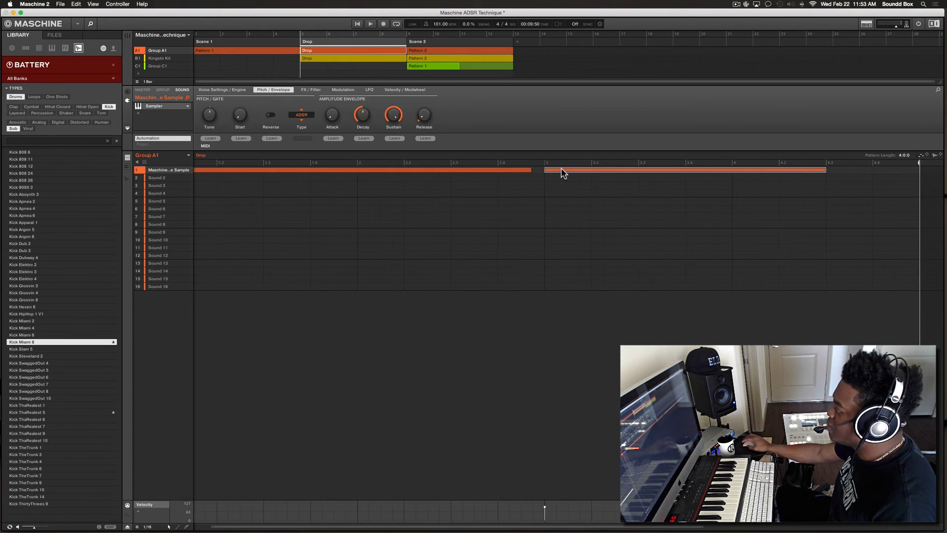
pyautogui.hscroll(2, 563, 173)
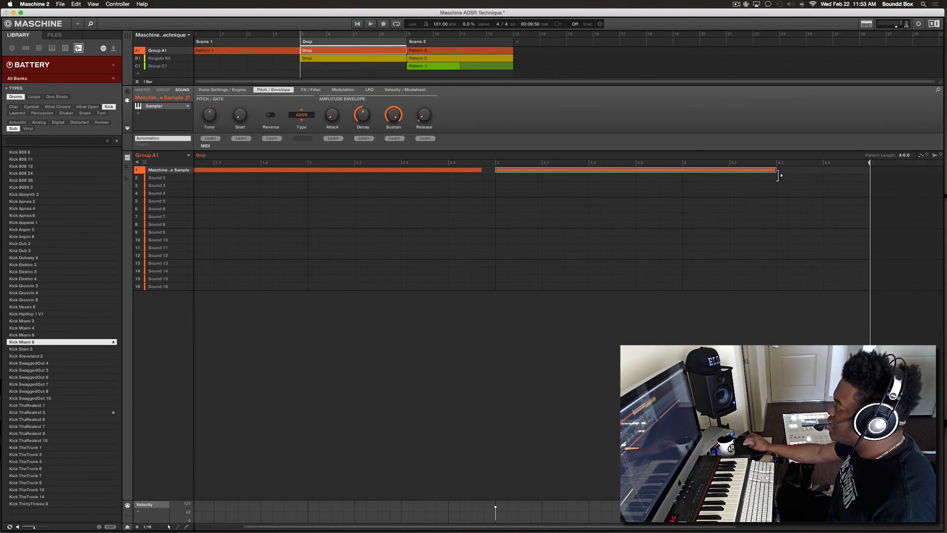
pyautogui.moveTo(777, 173); pyautogui.dragTo(869, 172)
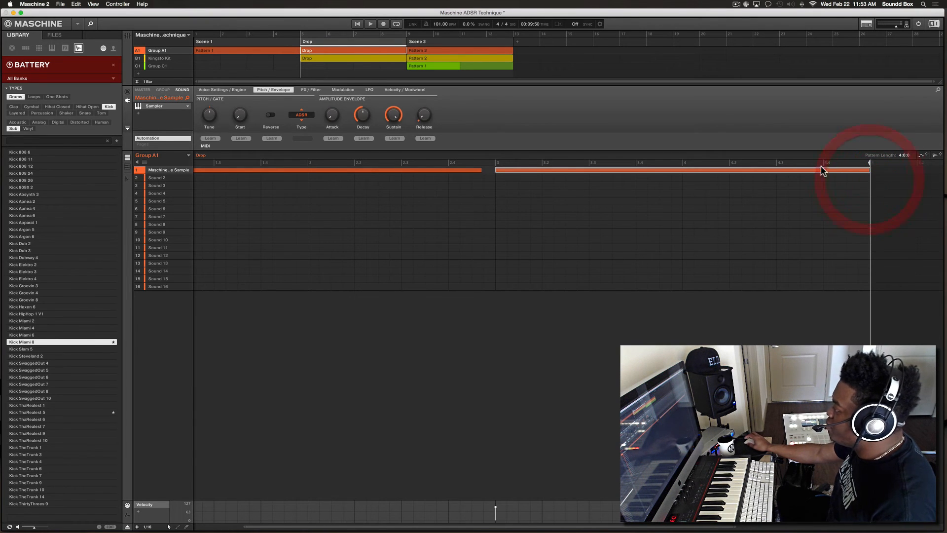
# - Move the playhead to the start of bar 7 in the Drop scene
pyautogui.click(393, 34)
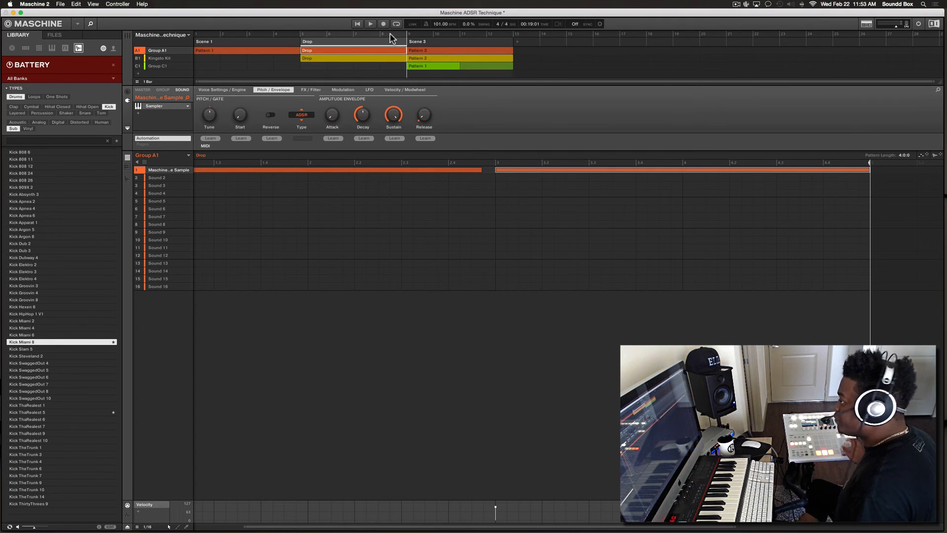
pyautogui.click(390, 33)
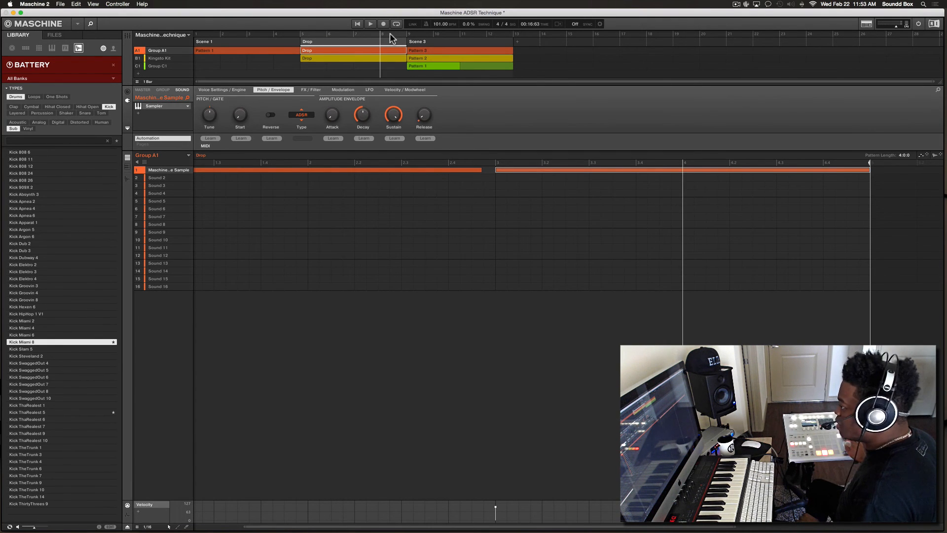
pyautogui.press('Left')
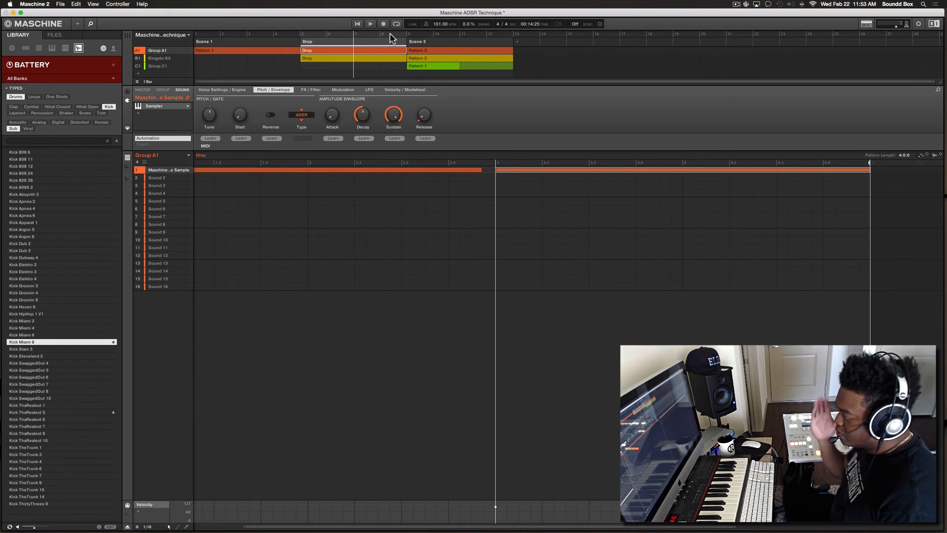